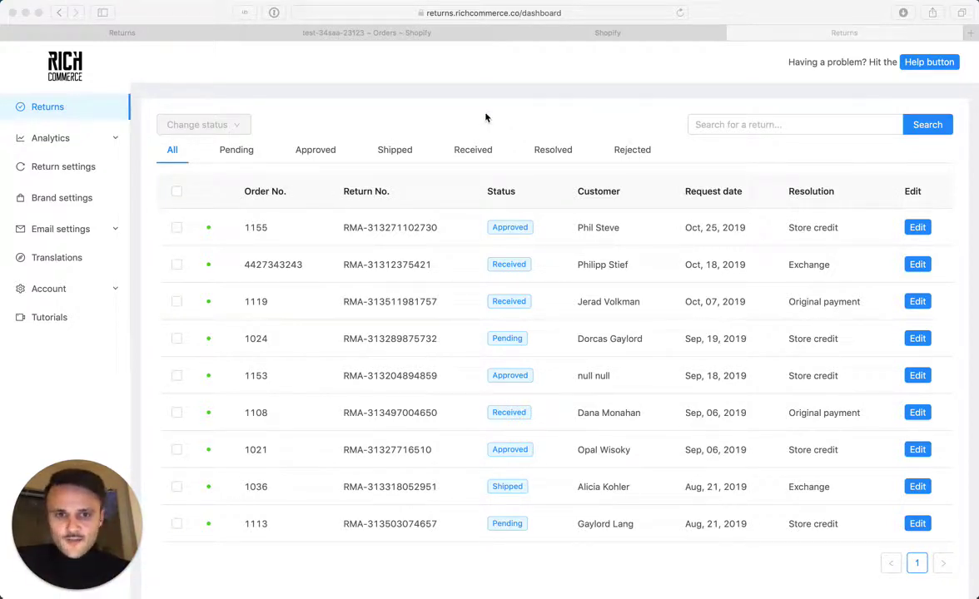
- Focus the browser and expand the Account section in the RichCommerce sidebar
click(486, 117)
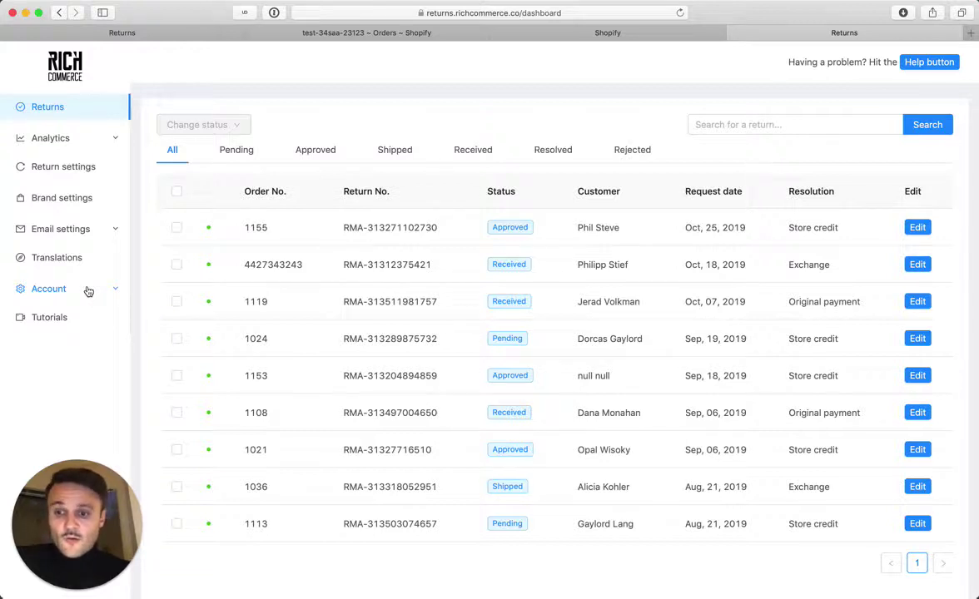
click(88, 290)
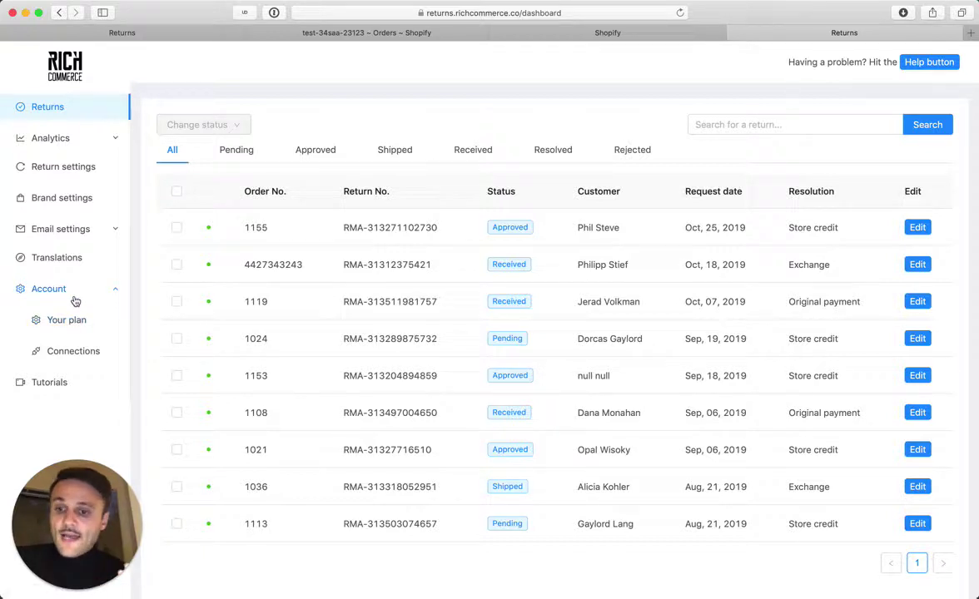
- In Return settings, confirm Customer photo uploads is enabled by toggling it off and on again
click(75, 161)
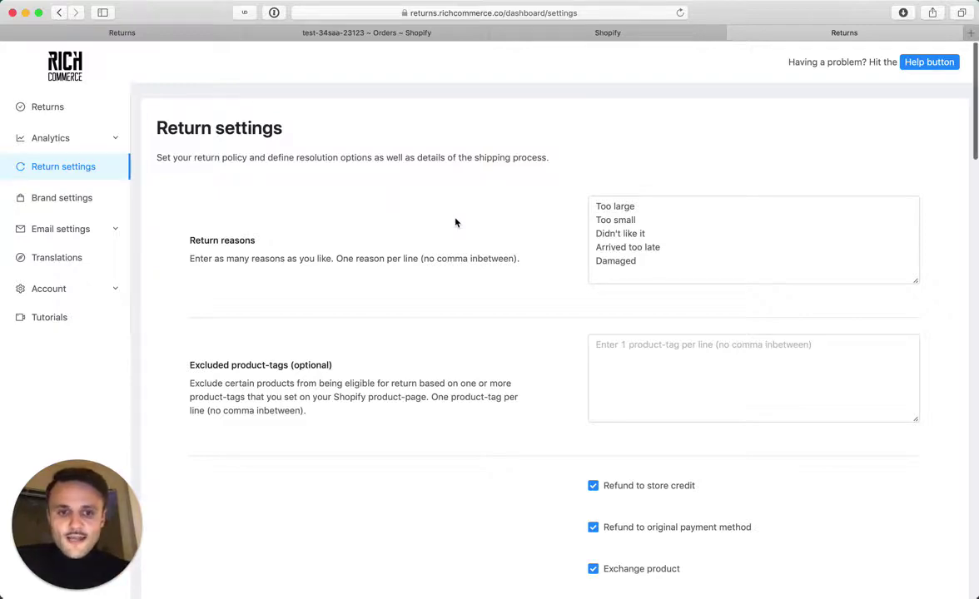
scroll(454, 221, down, 5)
scroll(455, 222, down, 4)
scroll(456, 222, down, 10)
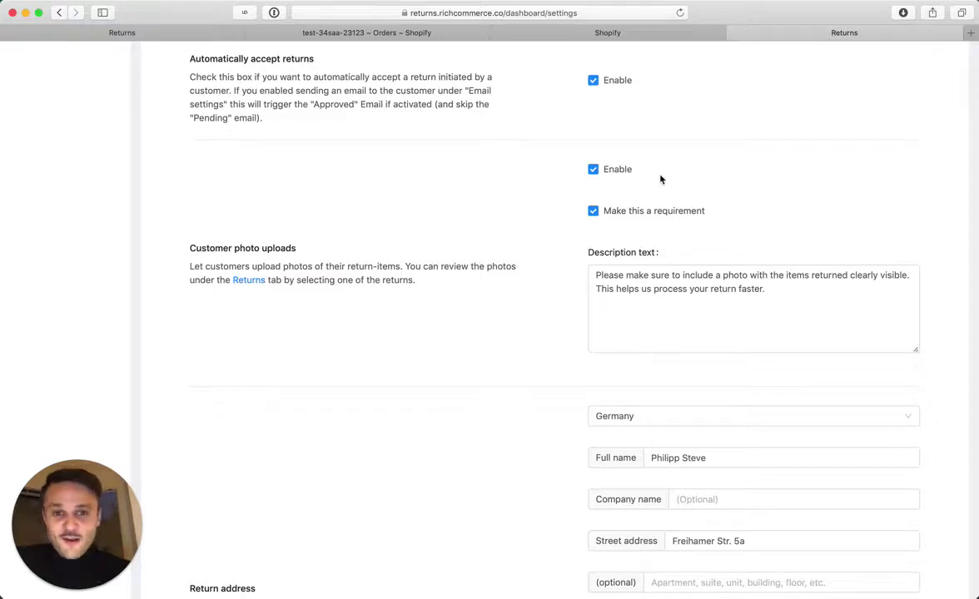
click(595, 170)
click(594, 171)
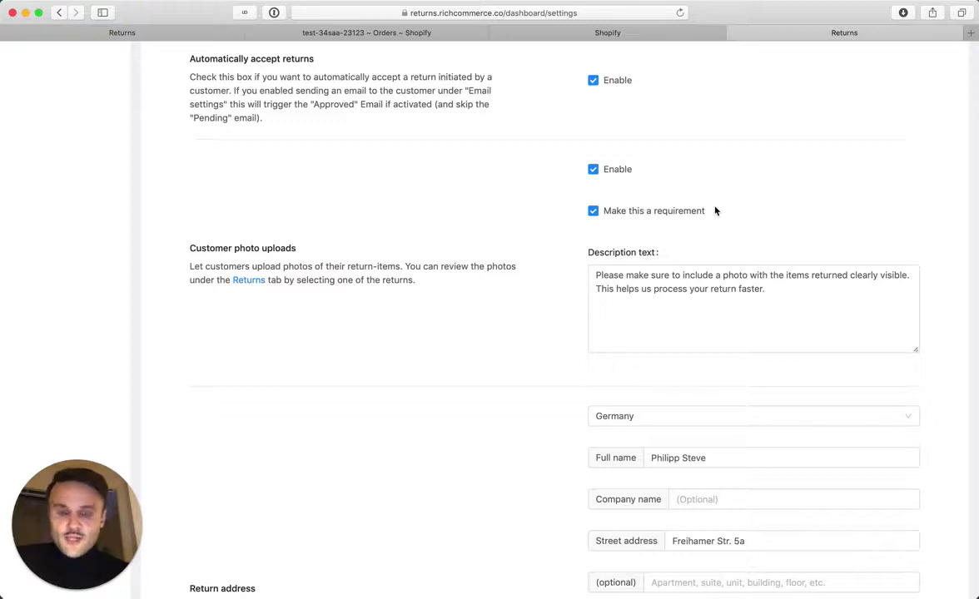
click(618, 323)
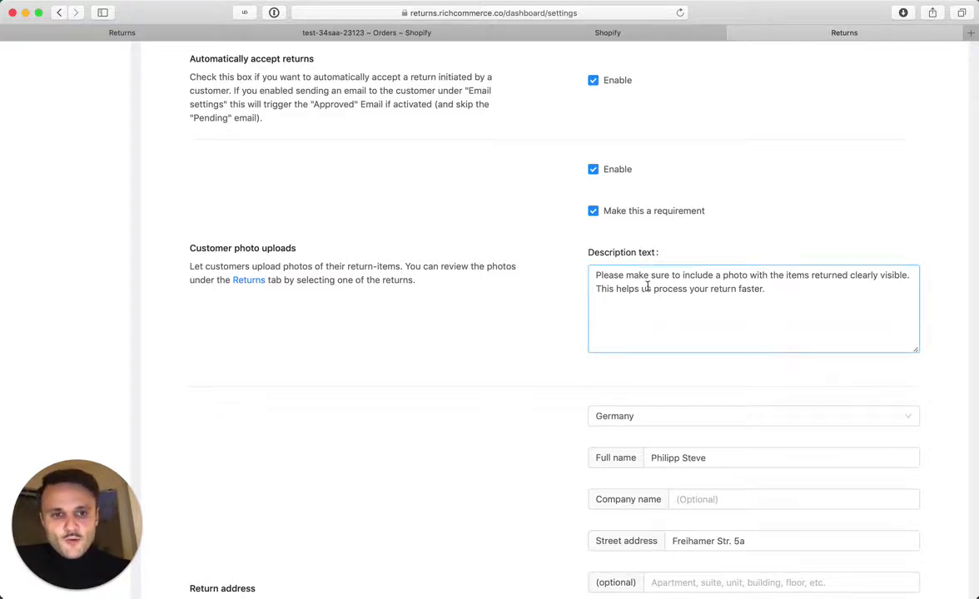
triple_click(655, 291)
click(563, 323)
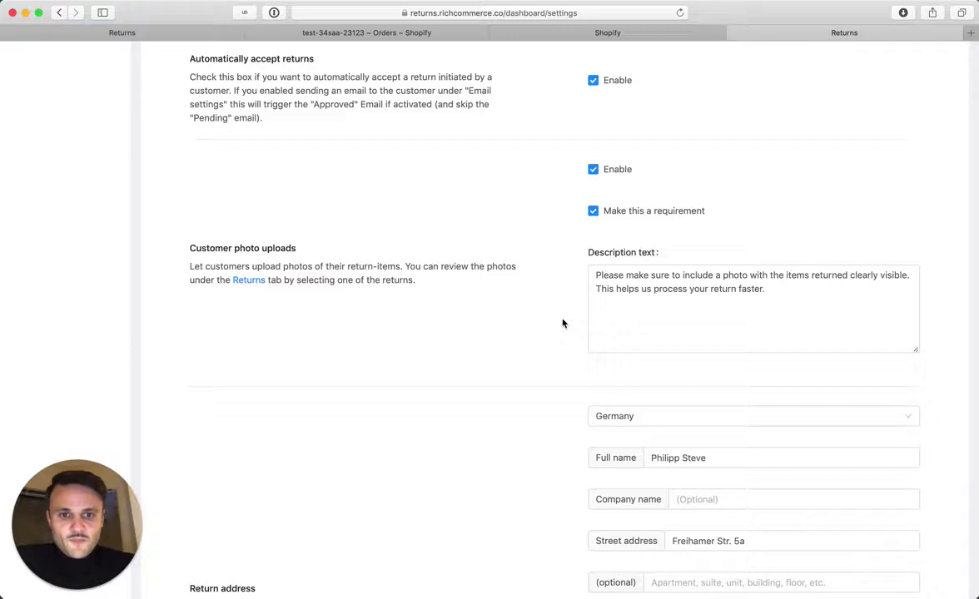
click(592, 288)
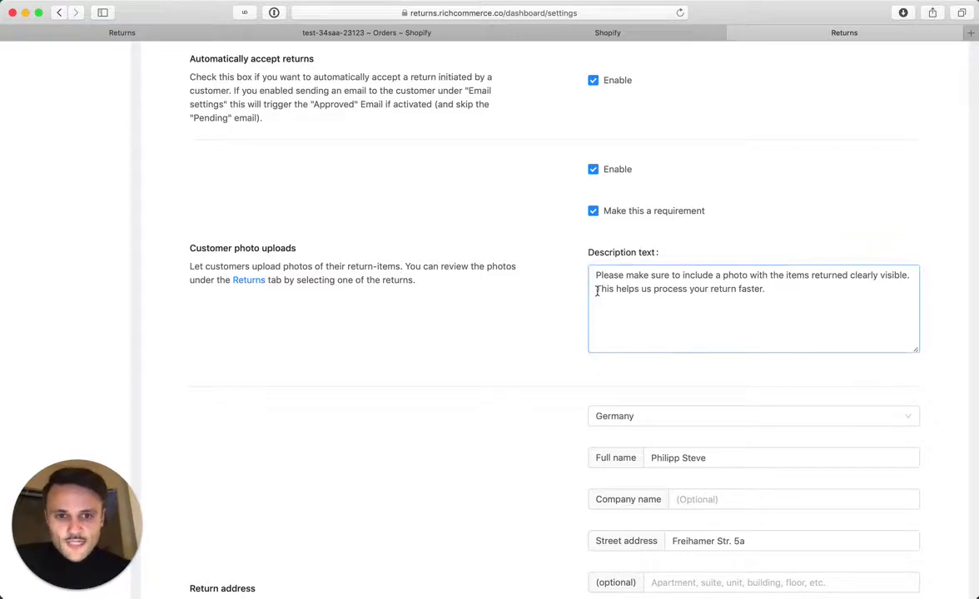
drag(595, 288, 760, 290)
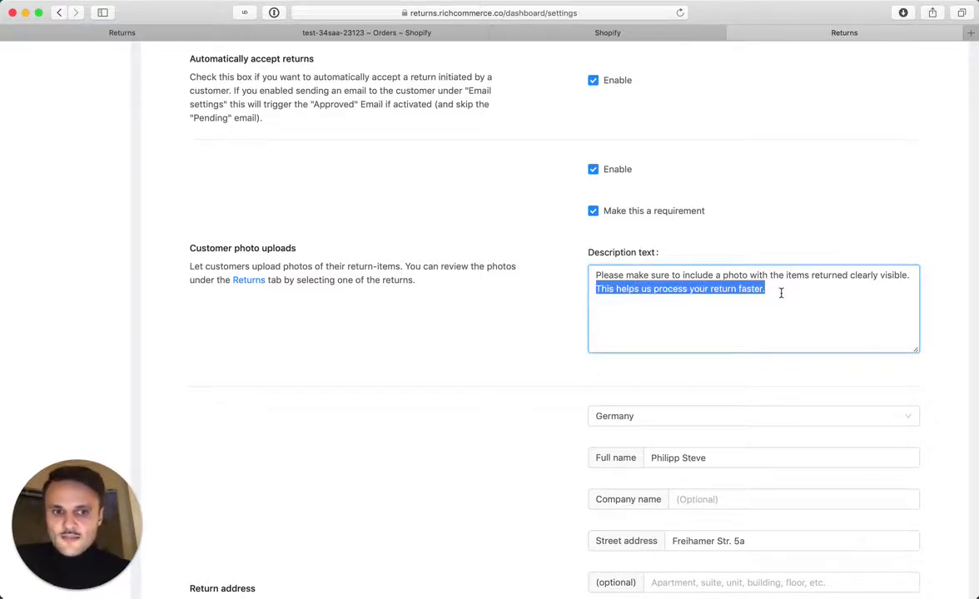
click(775, 288)
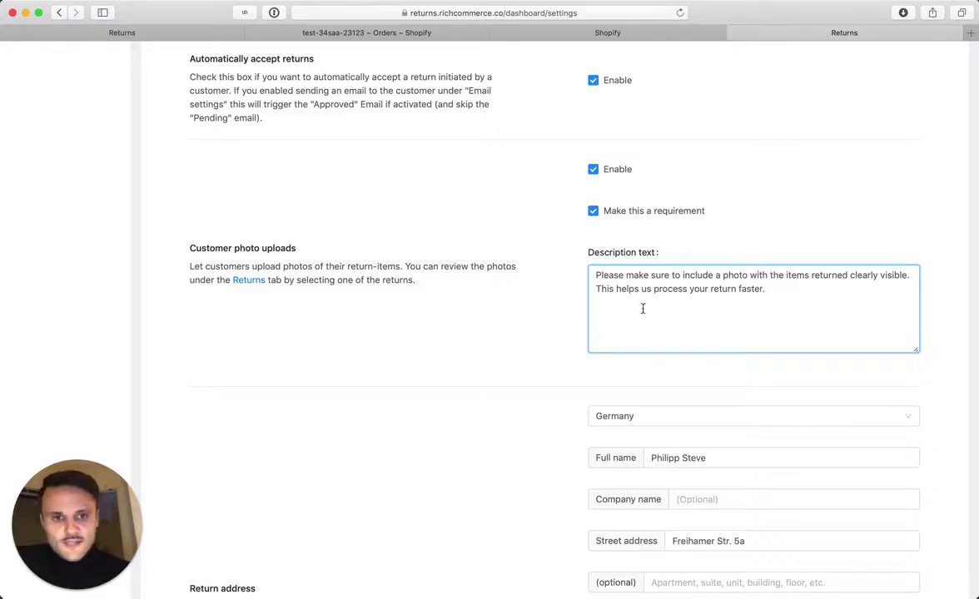
- Save the return settings
scroll(643, 308, down, 10)
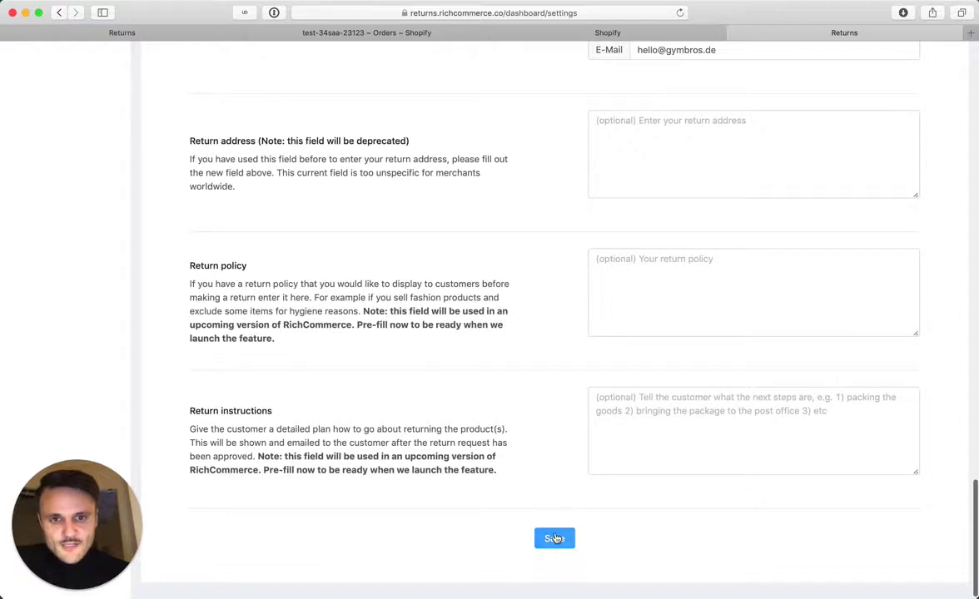
click(556, 539)
scroll(537, 360, up, 10)
scroll(537, 361, up, 15)
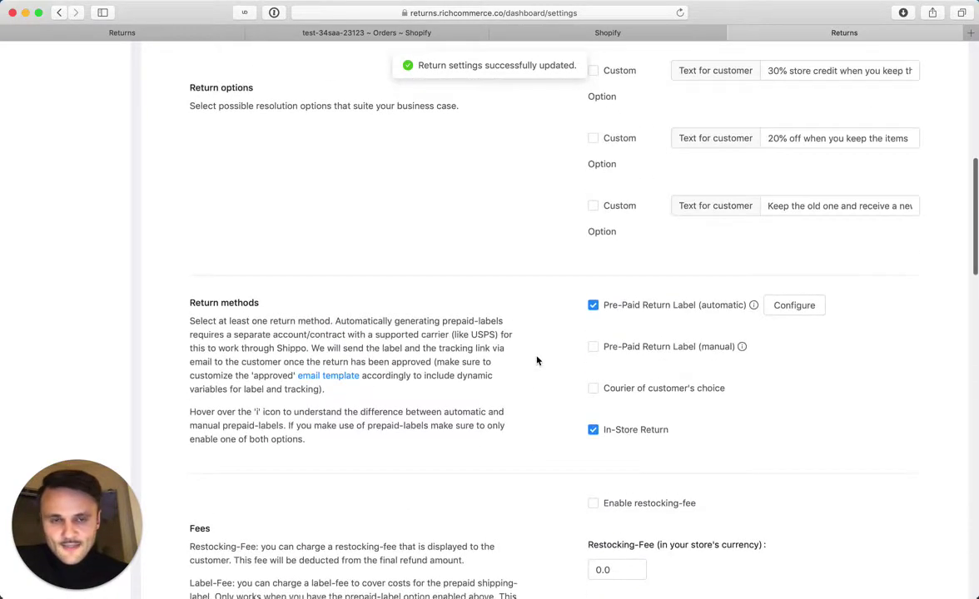
- From Brand settings, open the customer return portal and look up order 1156 with the customer's e-mail
click(81, 197)
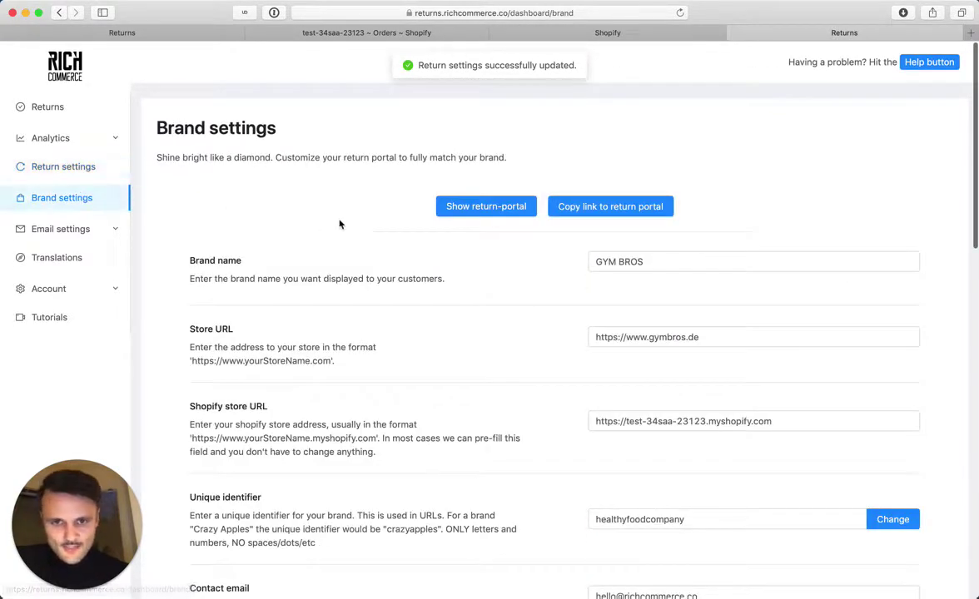
click(456, 210)
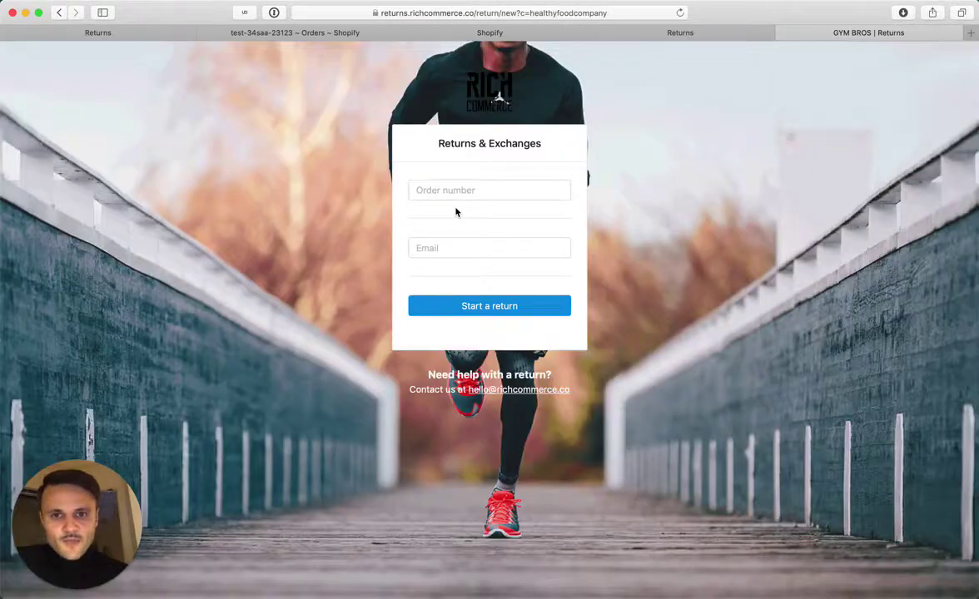
click(450, 191)
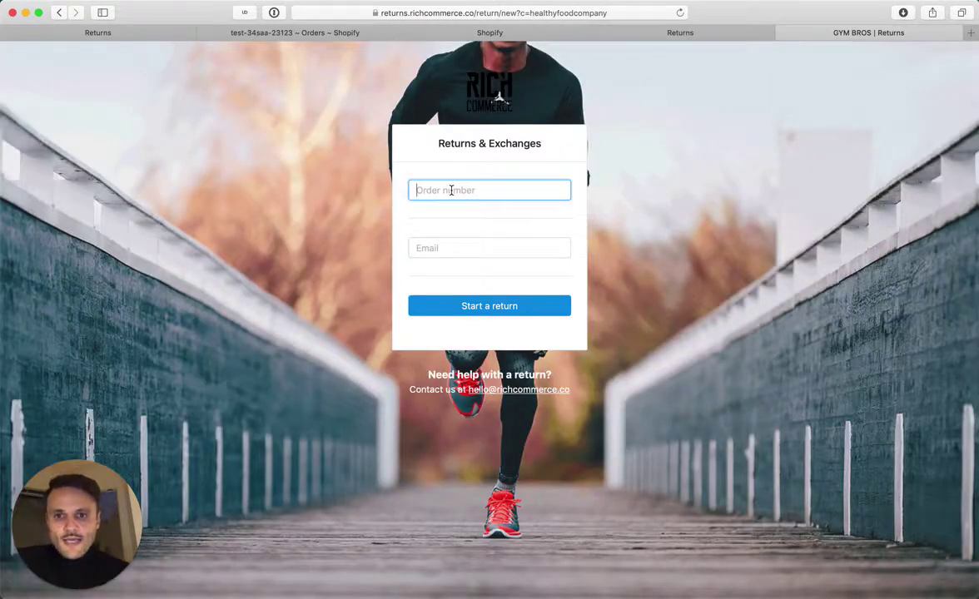
key(Tab)
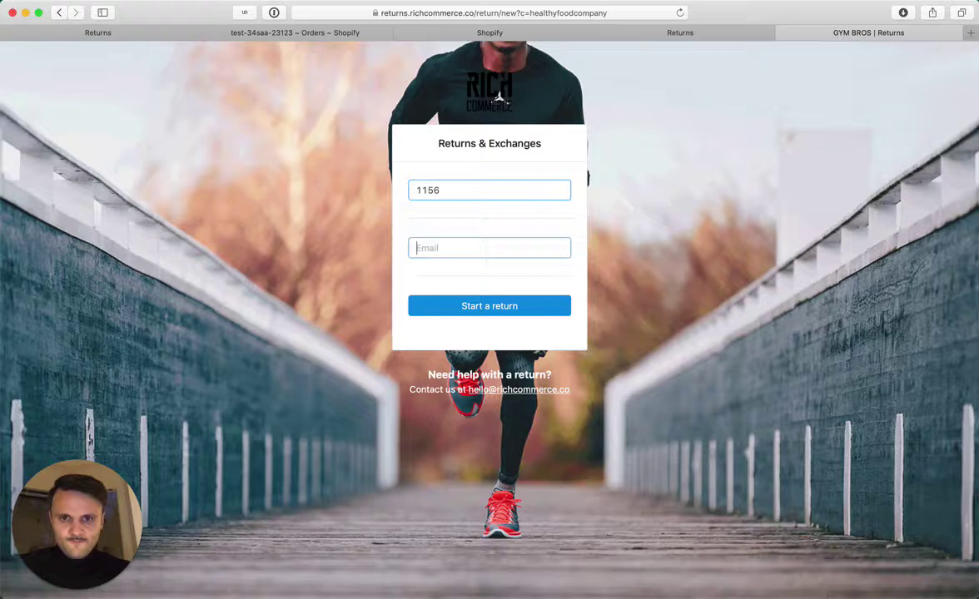
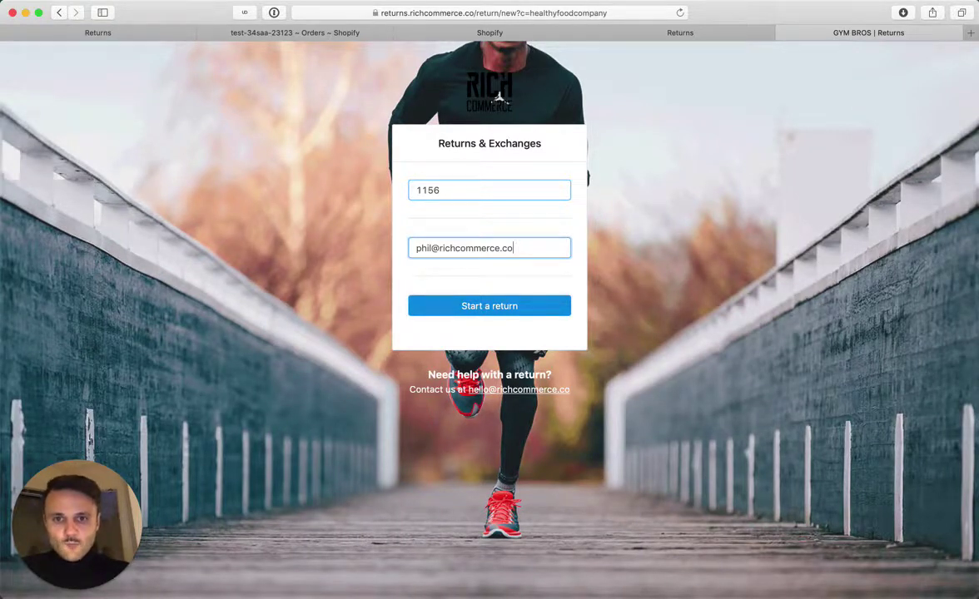
key(Return)
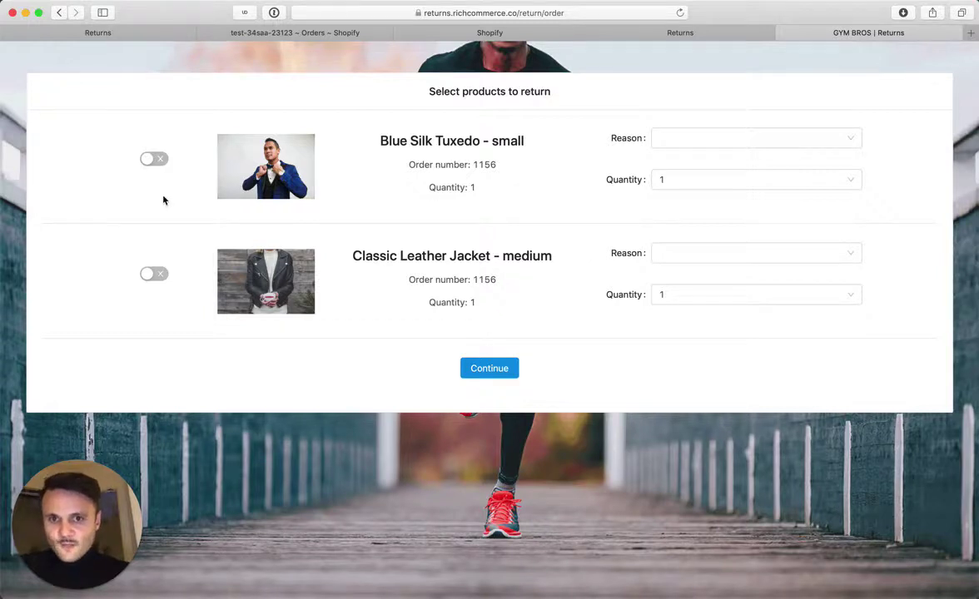
- Select the Blue Silk Tuxedo for return with reason Too small and quantity 1
click(147, 156)
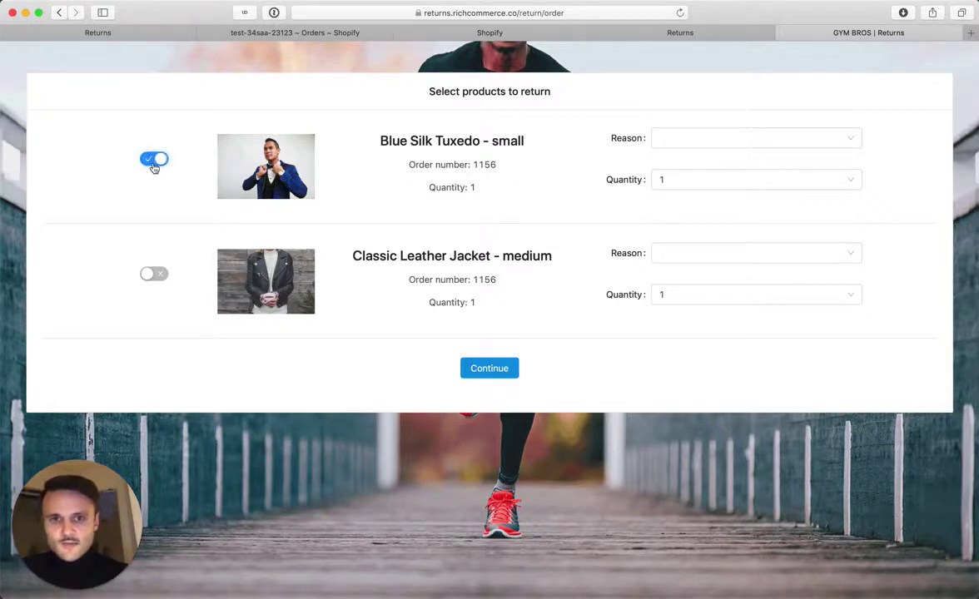
click(672, 144)
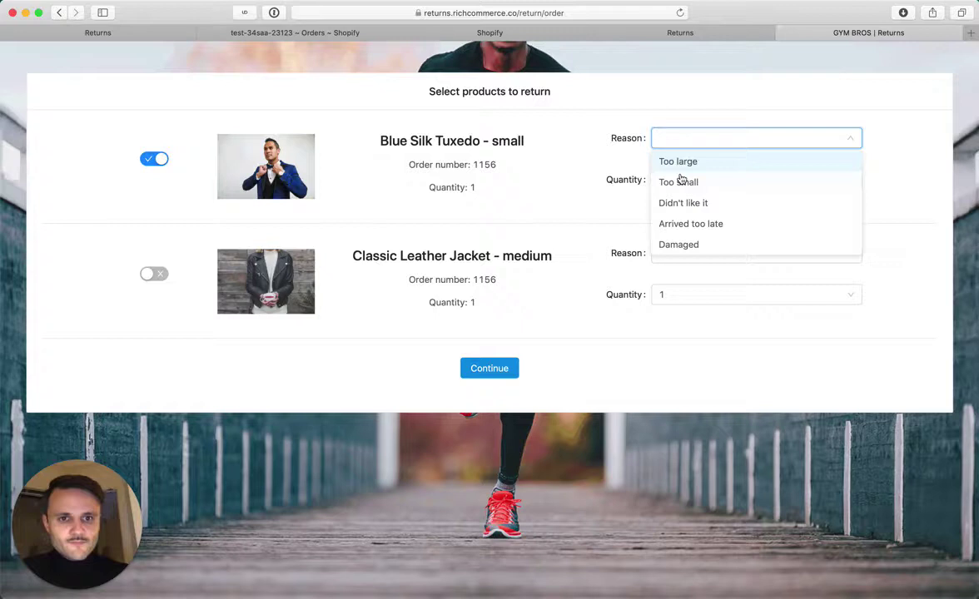
click(678, 183)
click(681, 185)
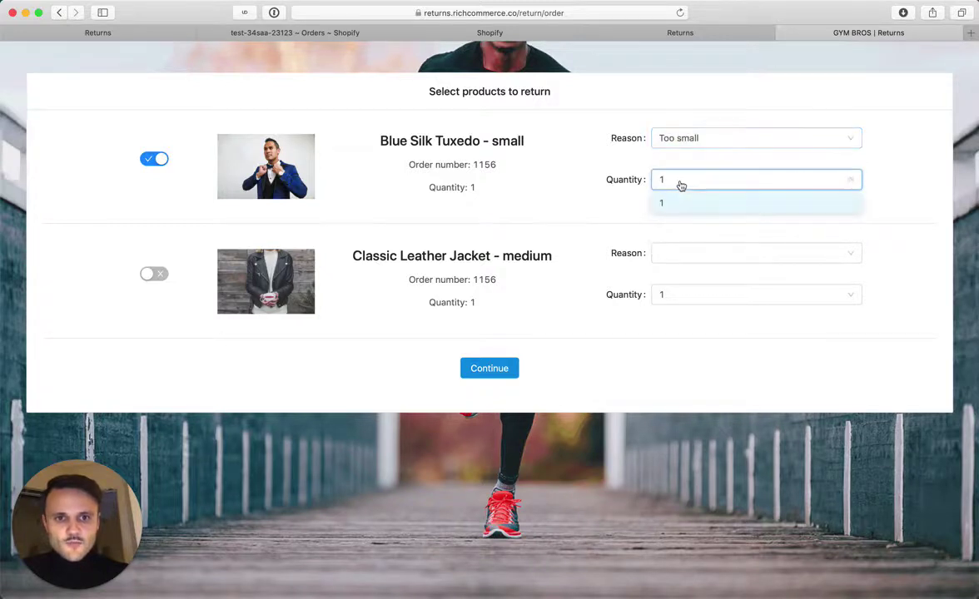
click(624, 174)
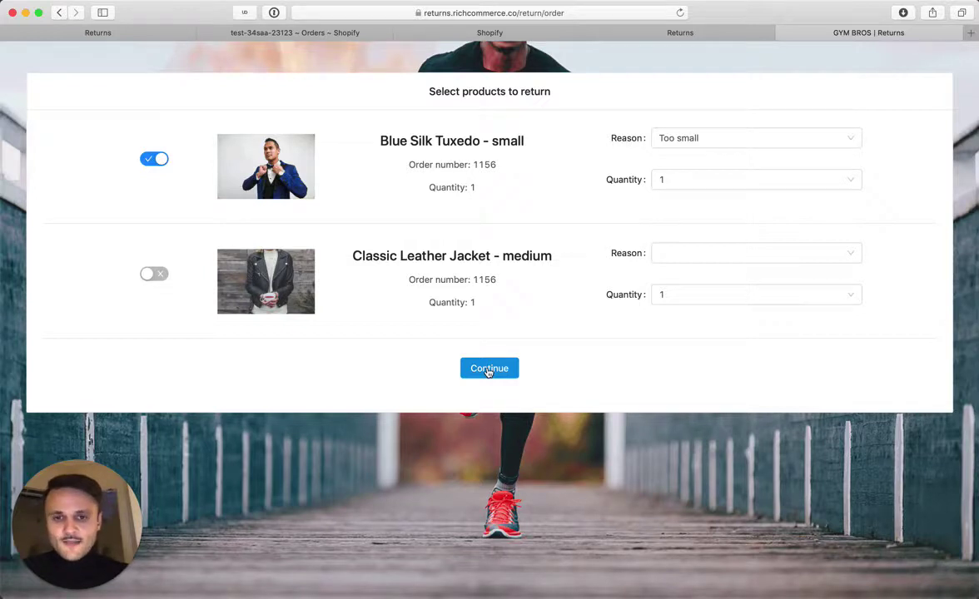
click(488, 370)
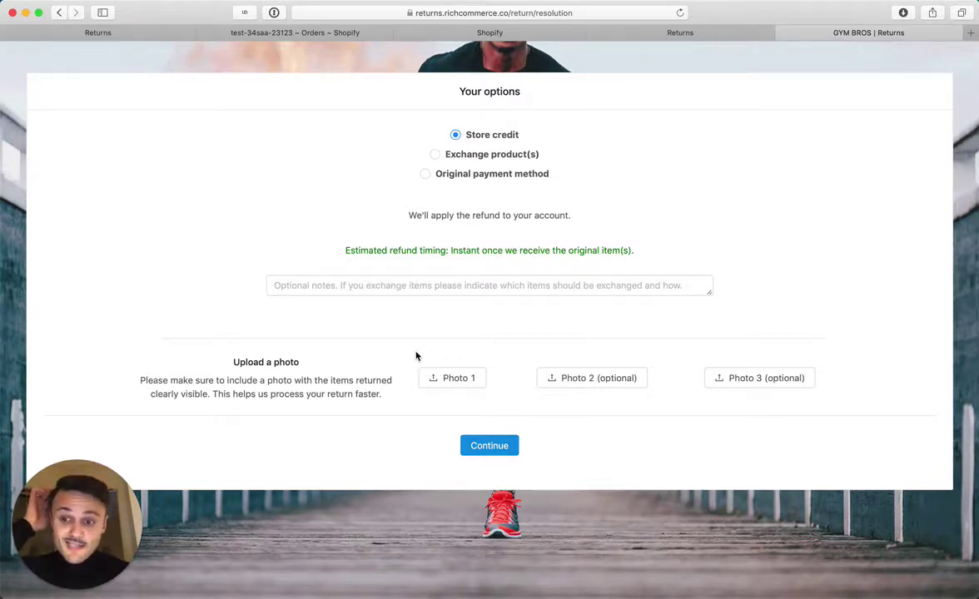
- Upload product.jpg as the required Photo 1
click(478, 446)
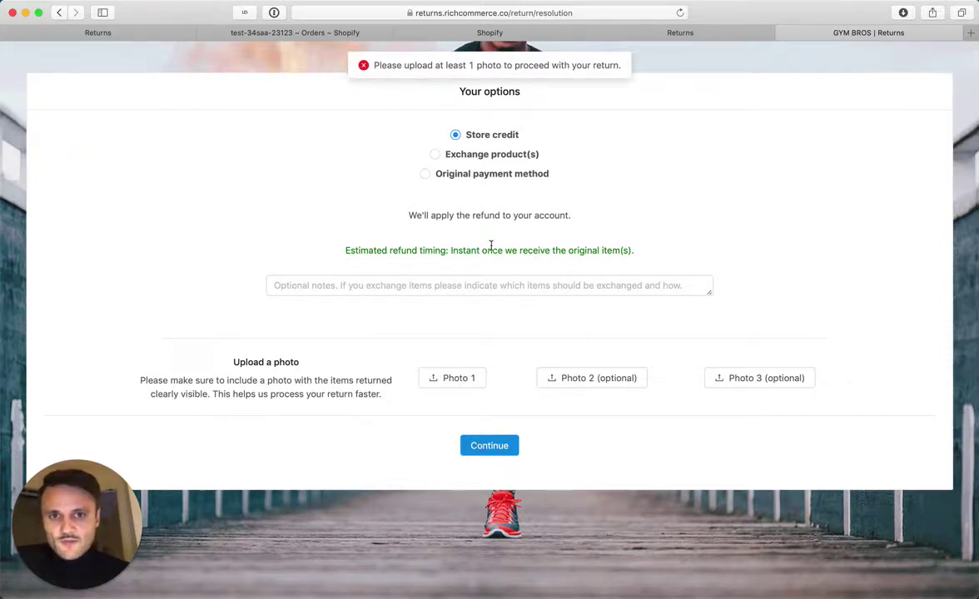
click(457, 381)
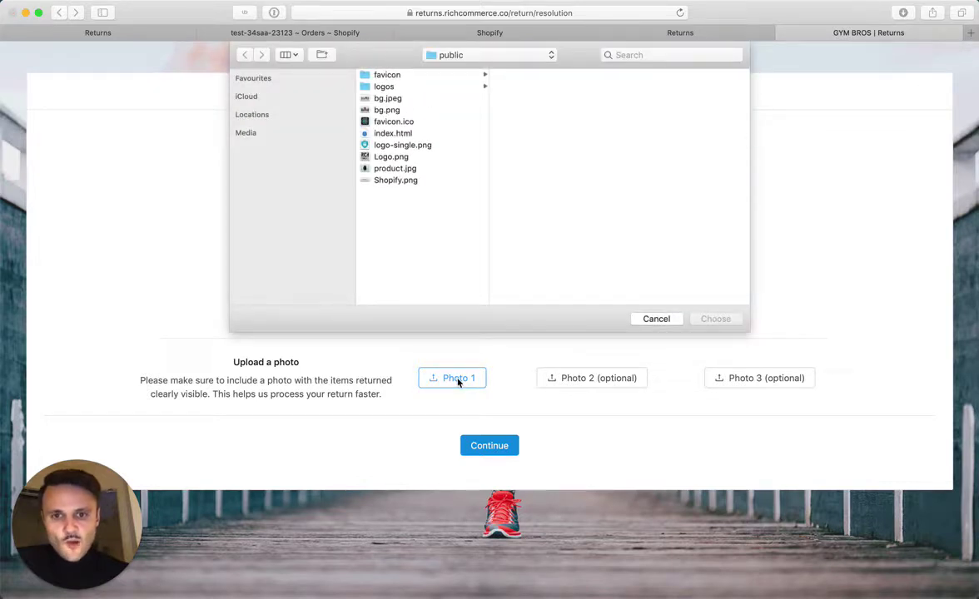
click(396, 171)
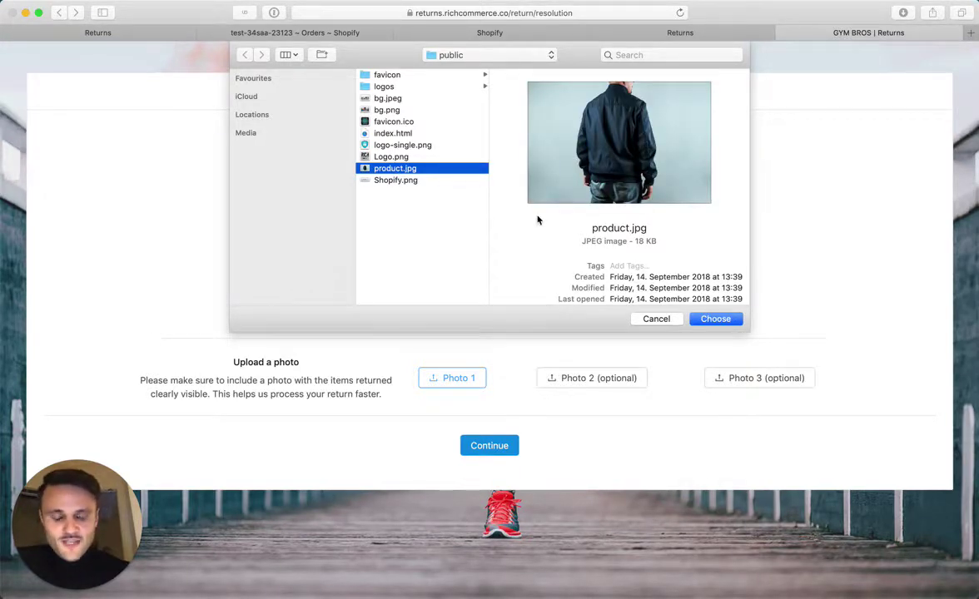
key(Return)
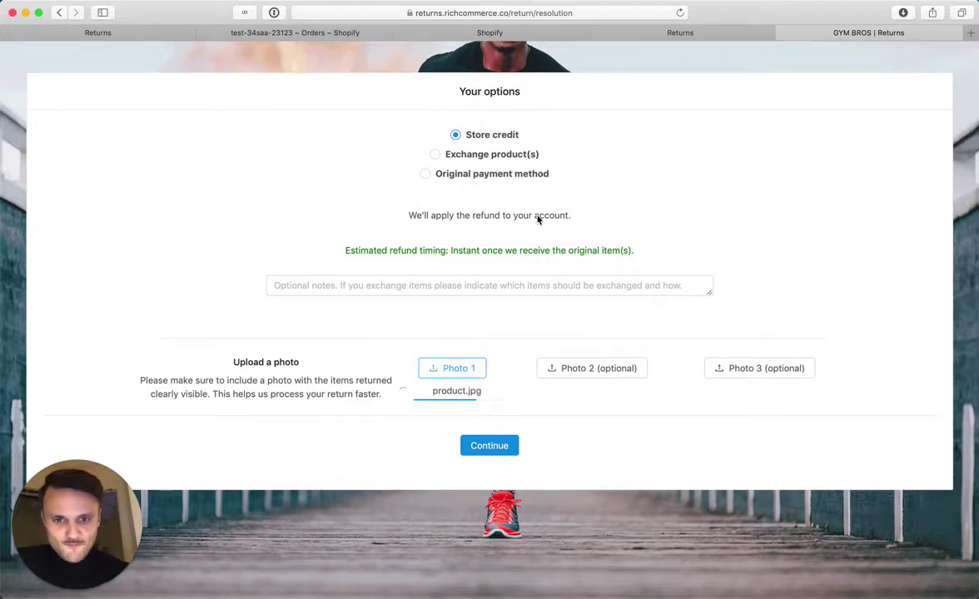
- Attach bg.png as Photo 2 and bg.jpeg as Photo 3
click(601, 369)
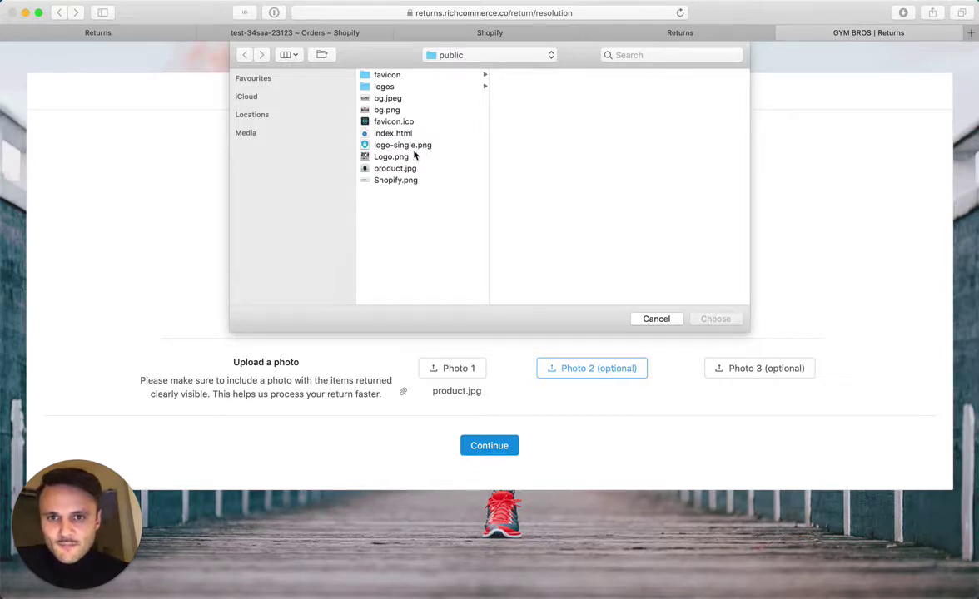
click(407, 109)
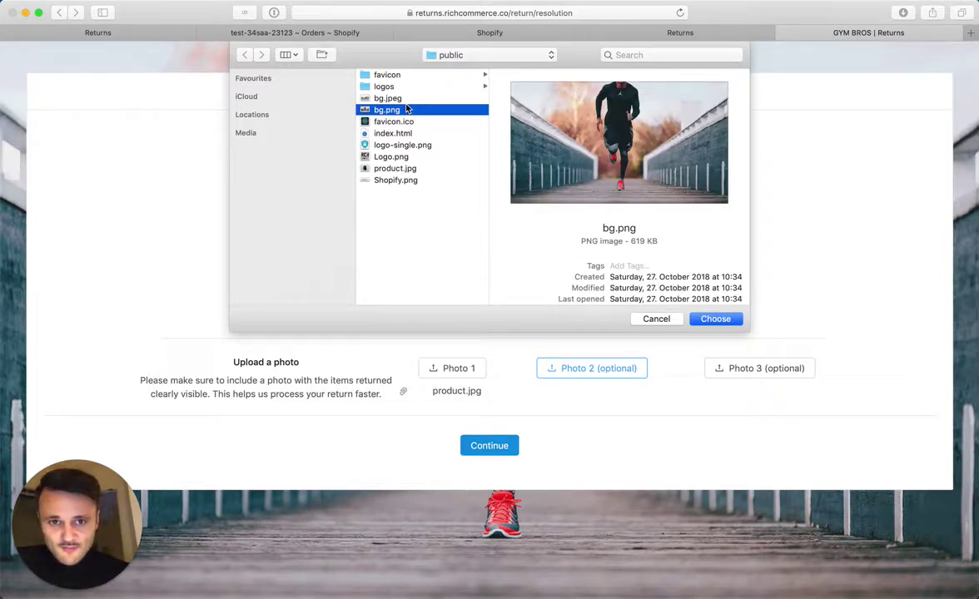
double_click(407, 109)
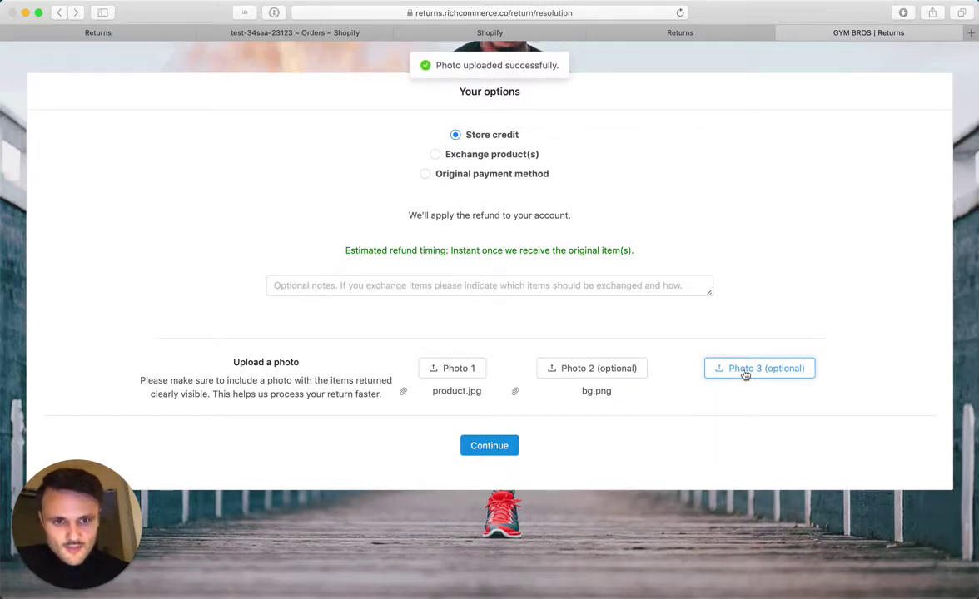
click(745, 374)
click(407, 100)
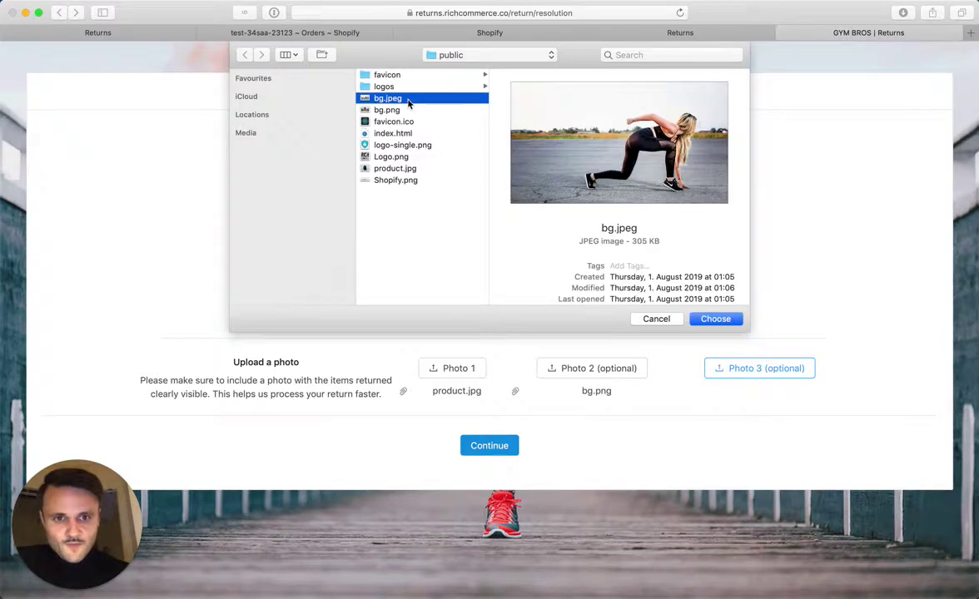
double_click(407, 100)
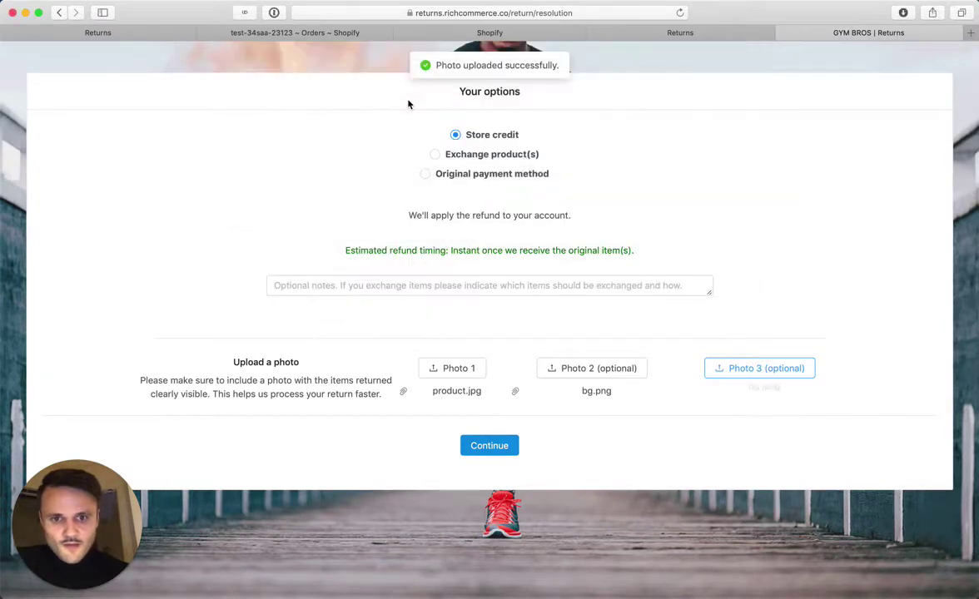
- Choose 'Return in a local store' as the return method and submit the return
click(482, 450)
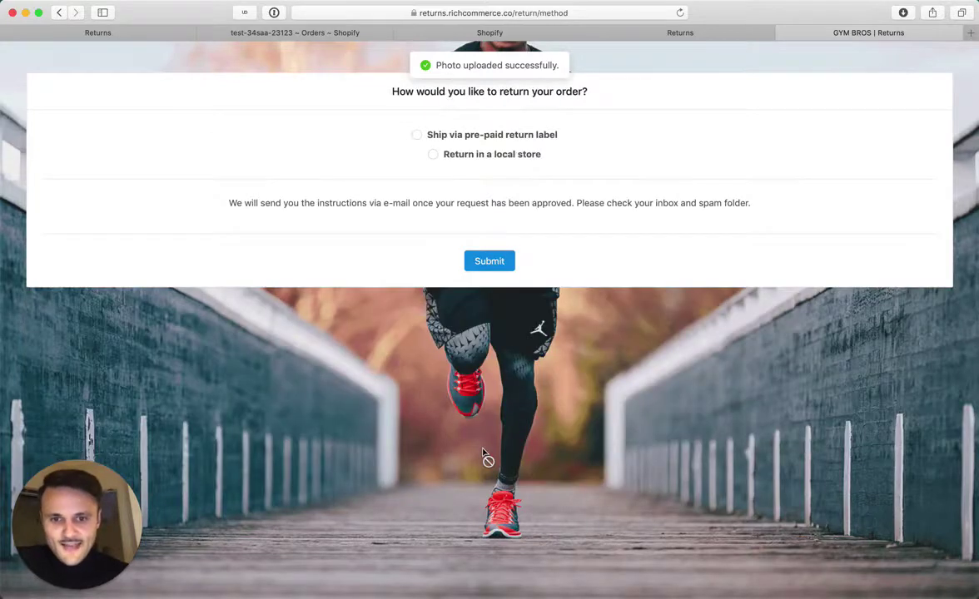
click(481, 158)
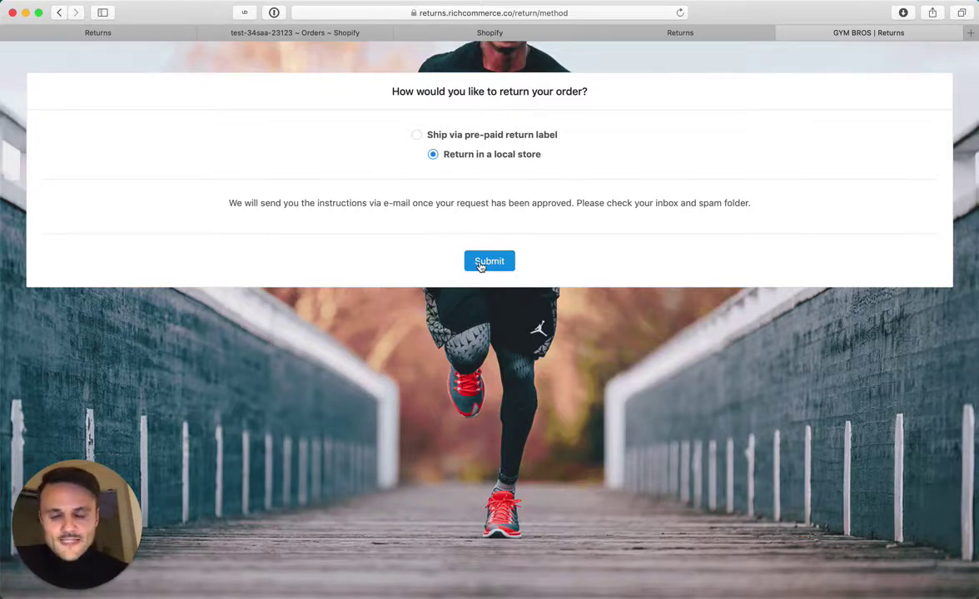
click(479, 264)
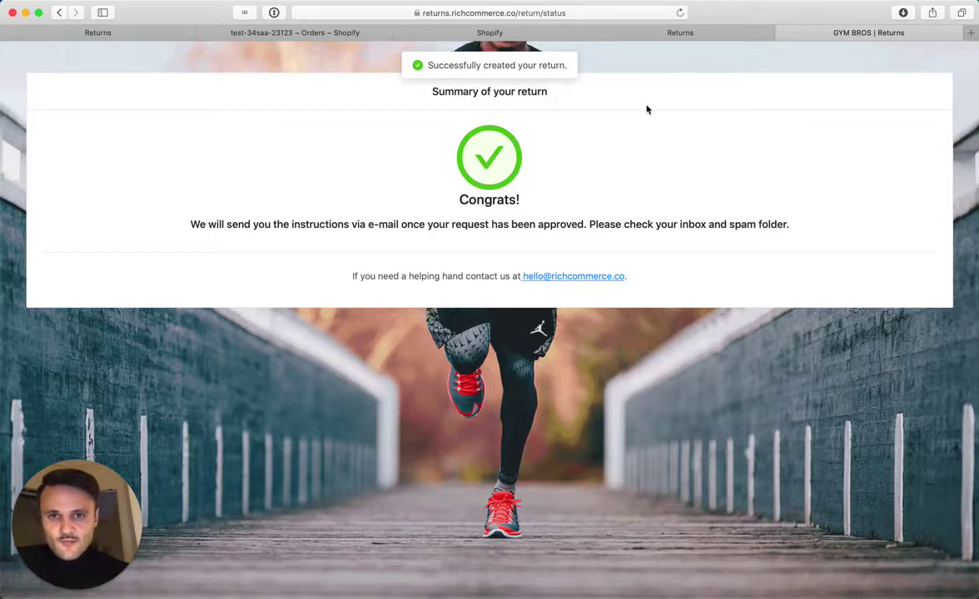
- In the dashboard Returns list, compare returns 1156 and 1155, then reopen 1156's details
click(649, 37)
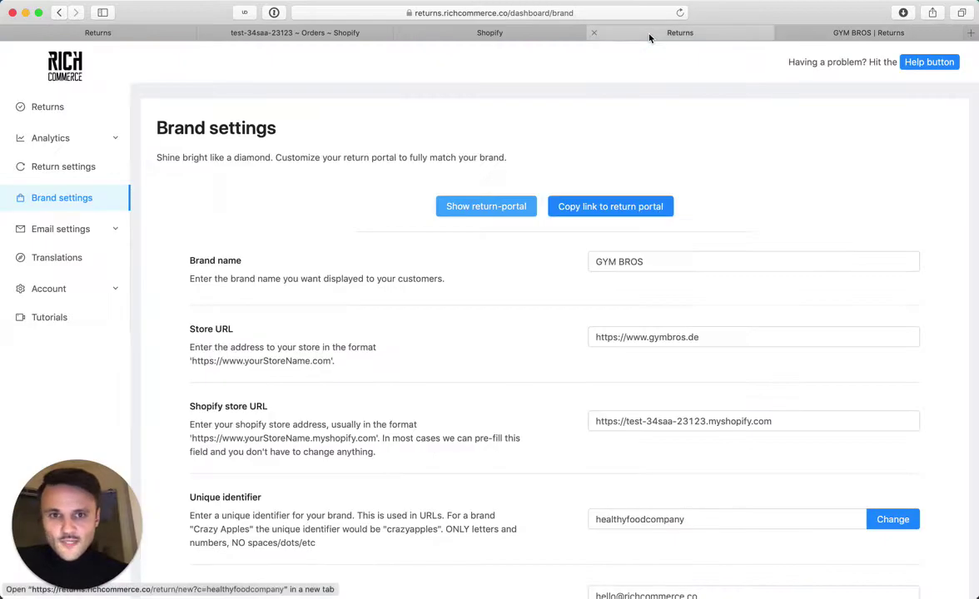
click(77, 110)
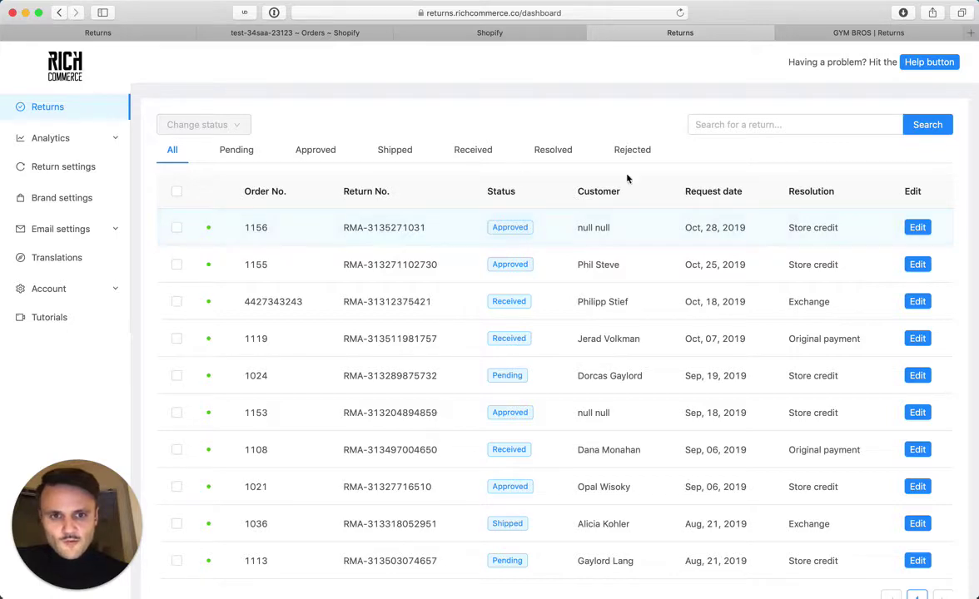
click(918, 228)
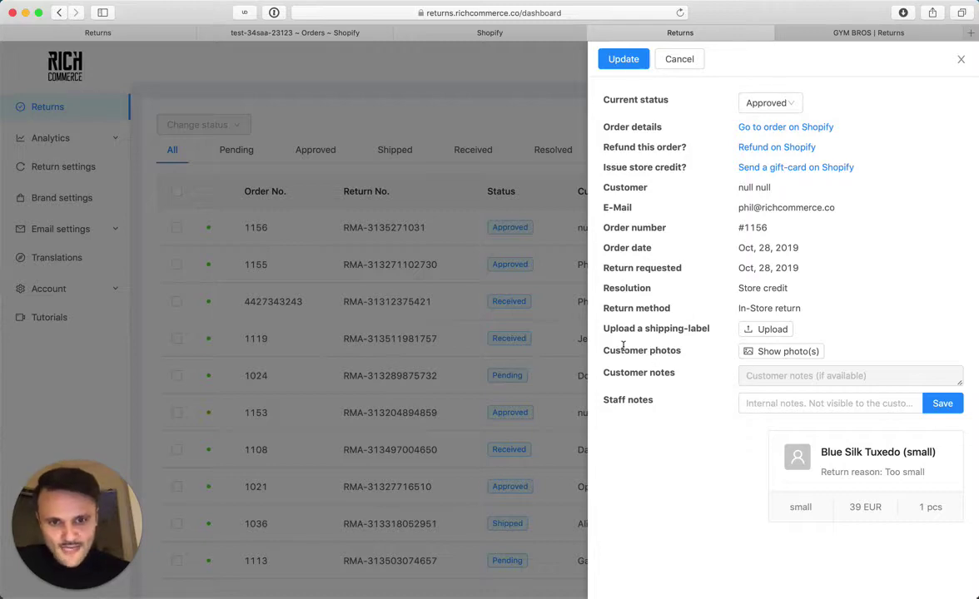
click(531, 301)
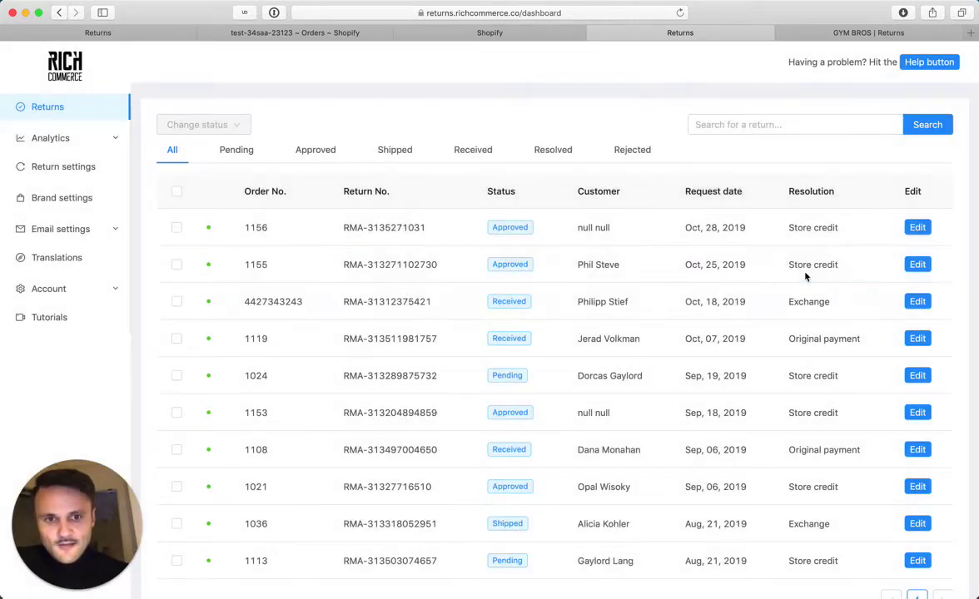
click(916, 264)
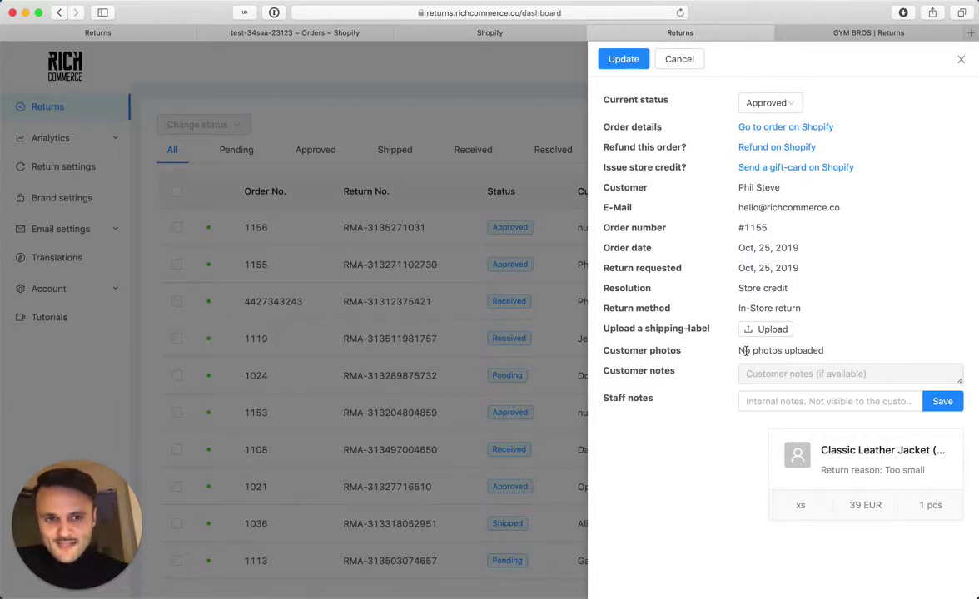
triple_click(811, 348)
key(Escape)
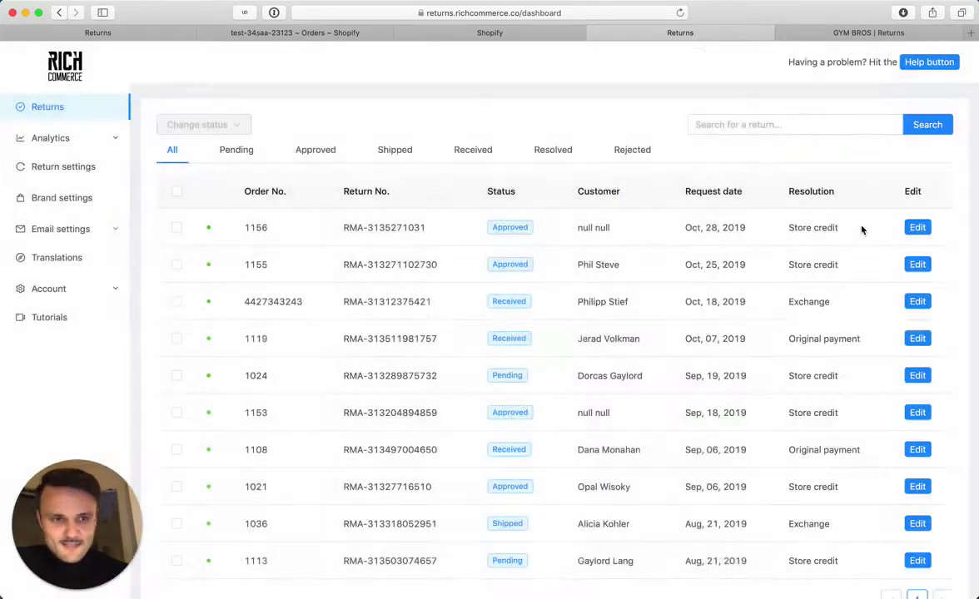
click(917, 227)
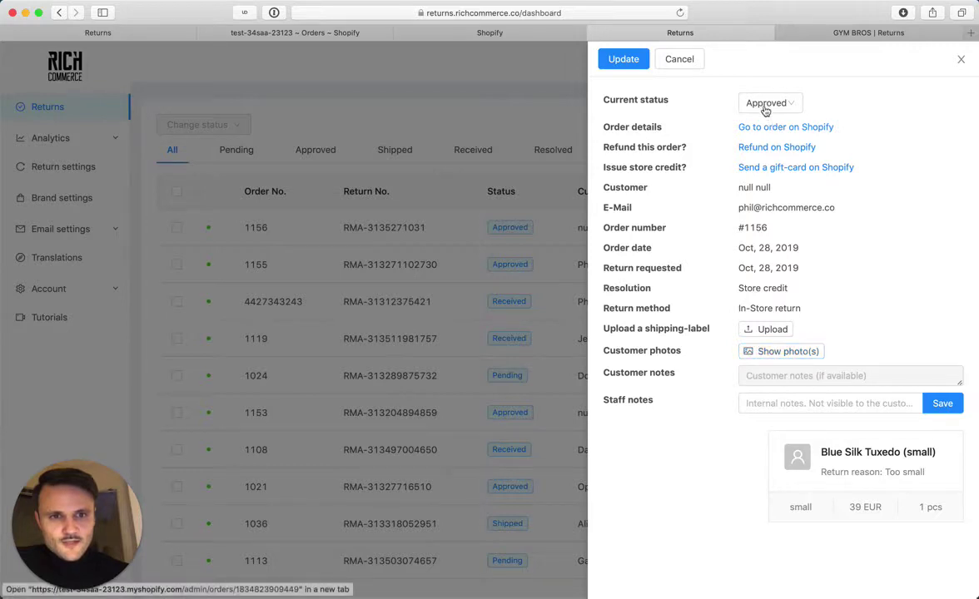
- Change return 1156's status to Pending and update it
click(761, 104)
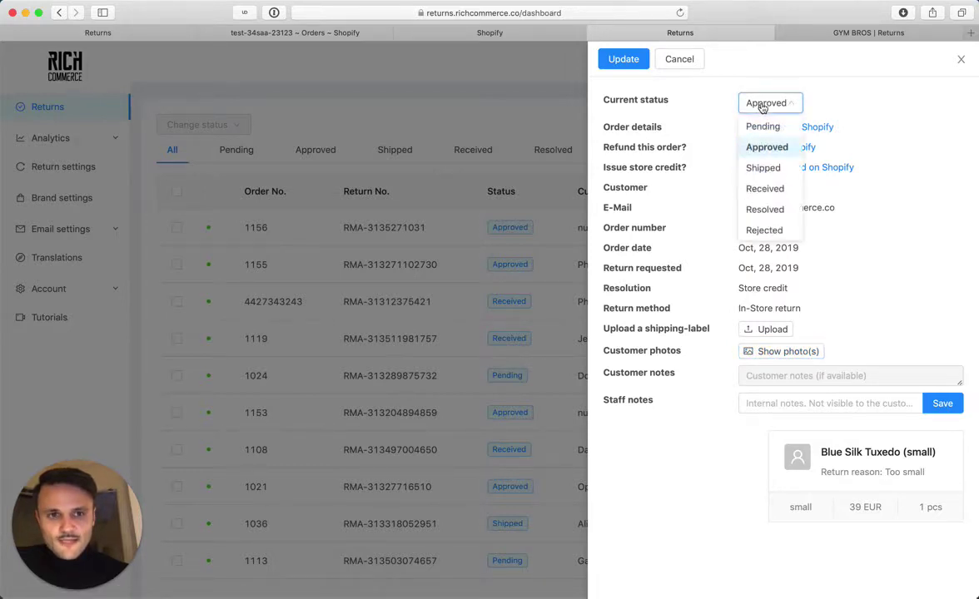
click(761, 127)
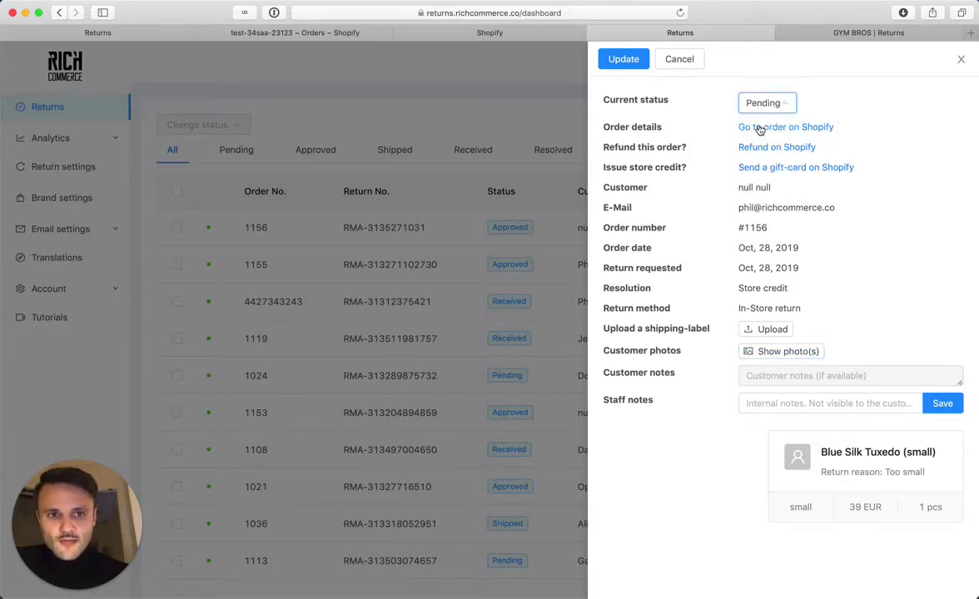
click(623, 60)
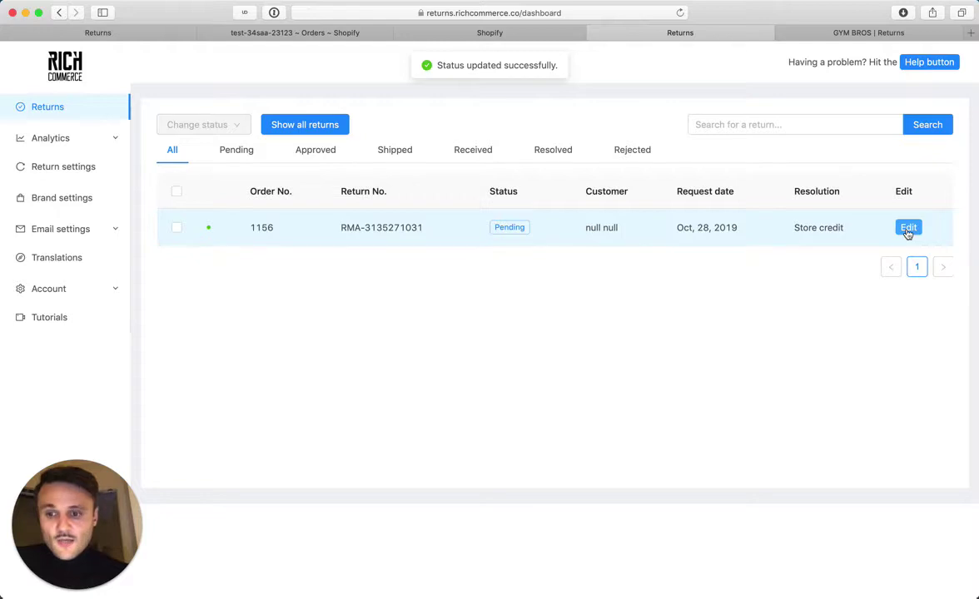
- Reopen return 1156 and look through all three customer-uploaded photos in the photo viewer
click(908, 229)
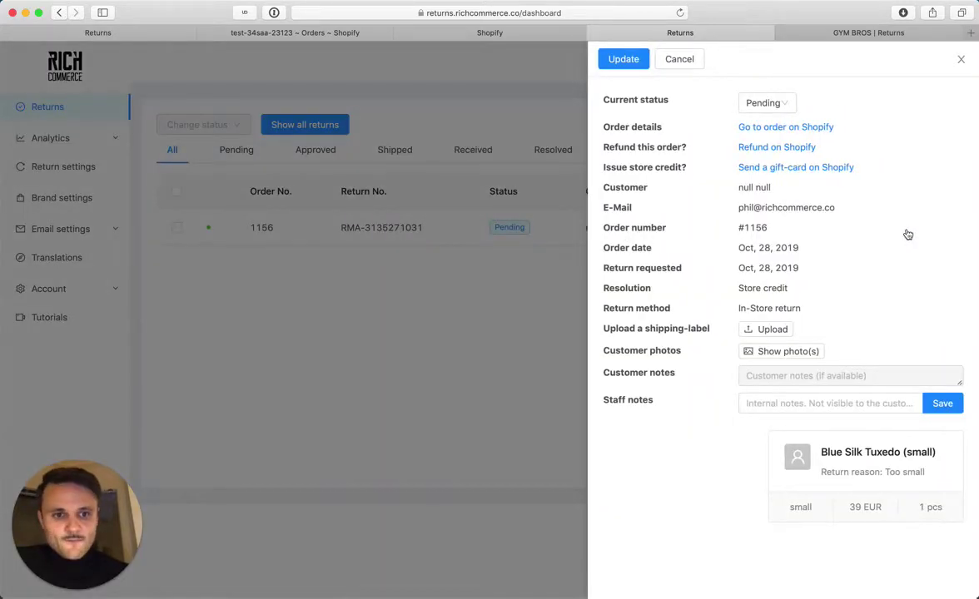
click(777, 353)
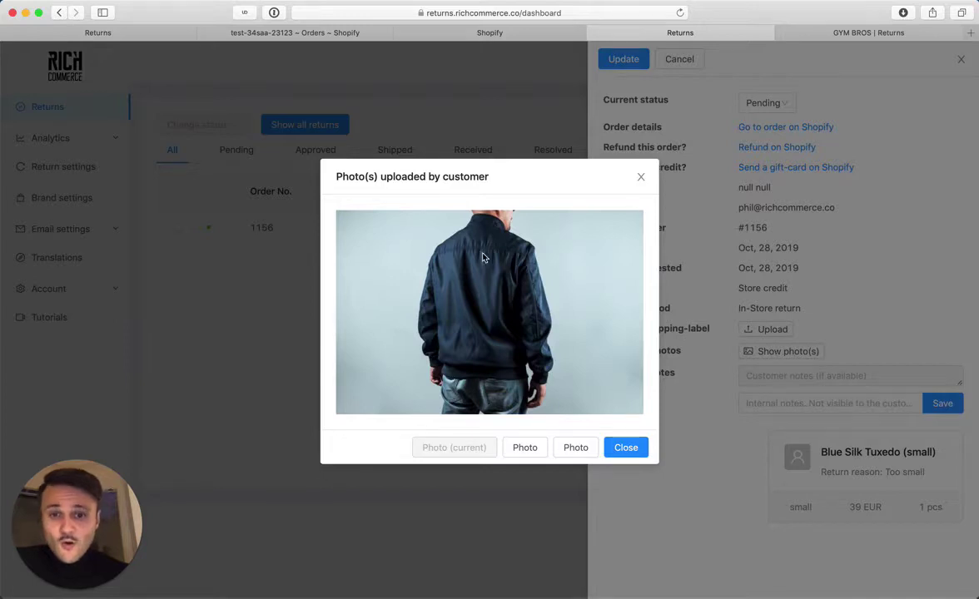
click(519, 450)
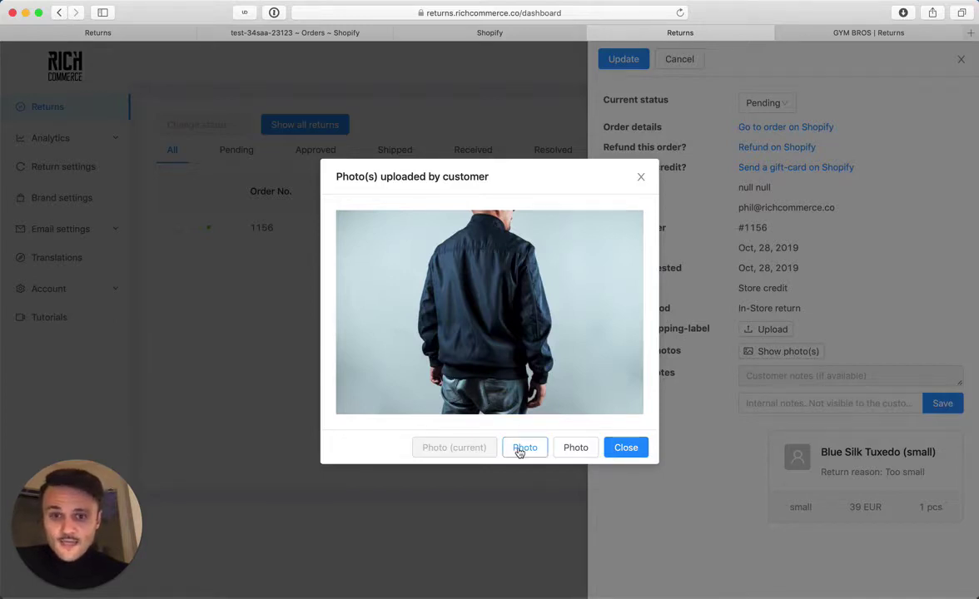
click(579, 432)
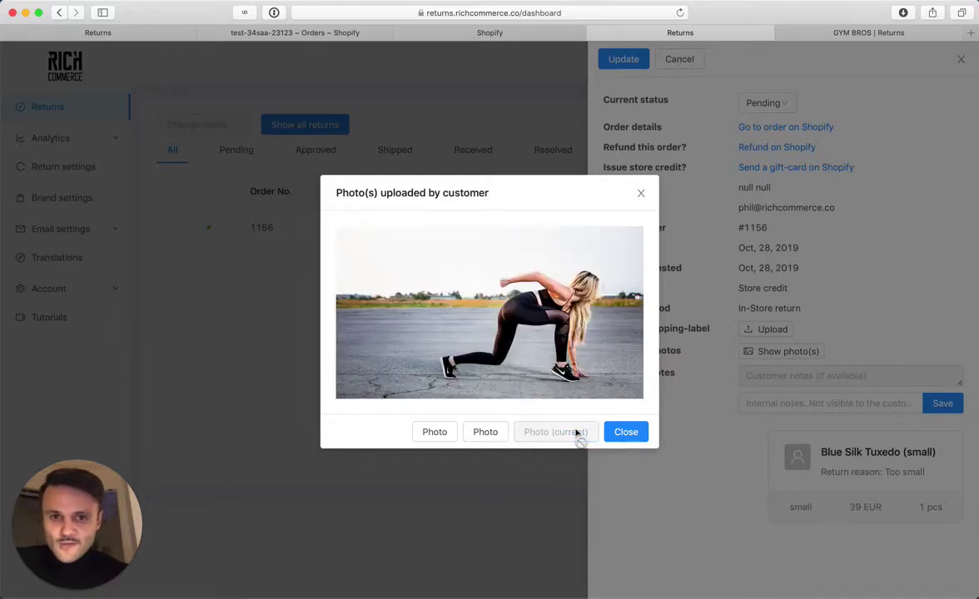
click(494, 435)
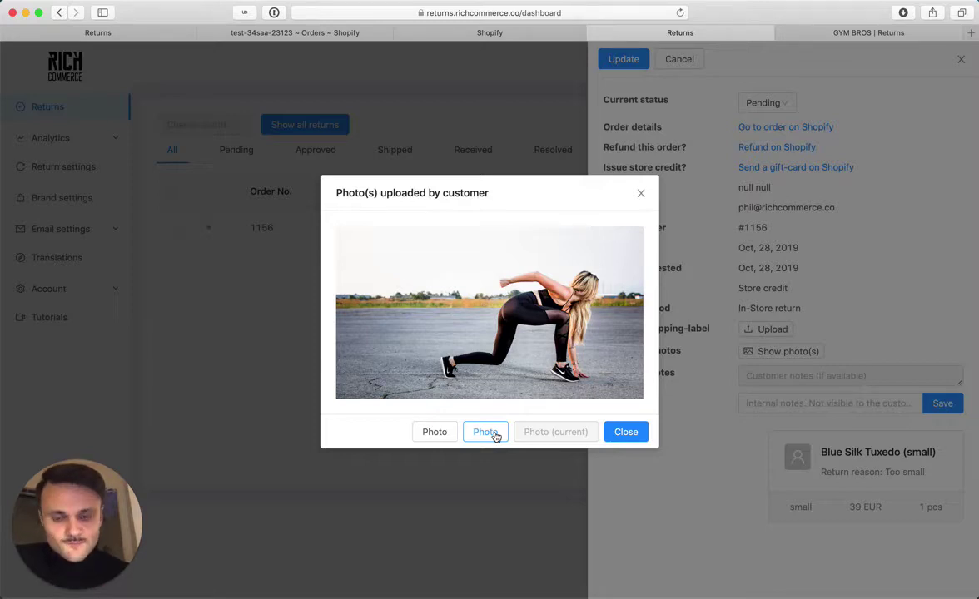
click(486, 432)
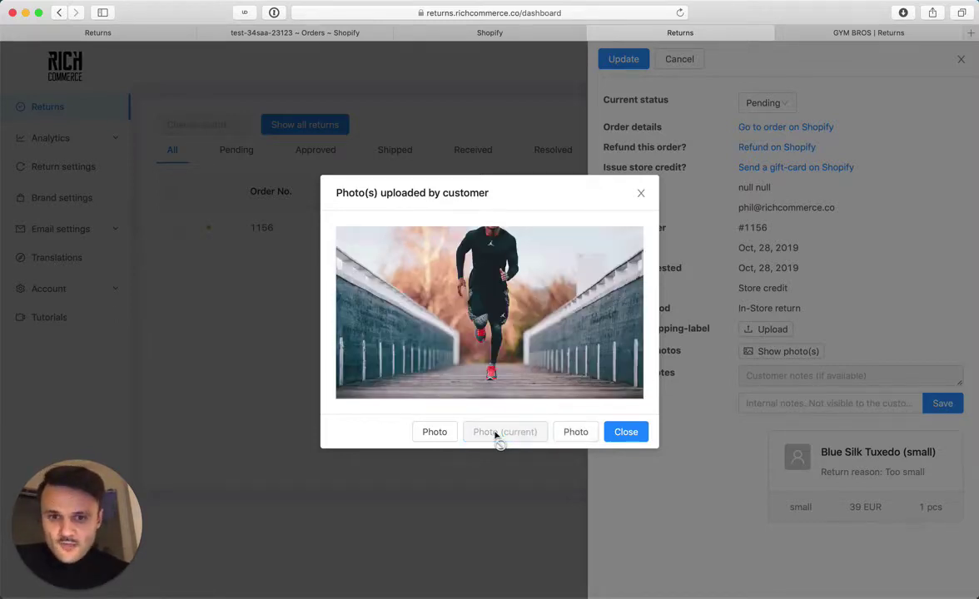
click(436, 433)
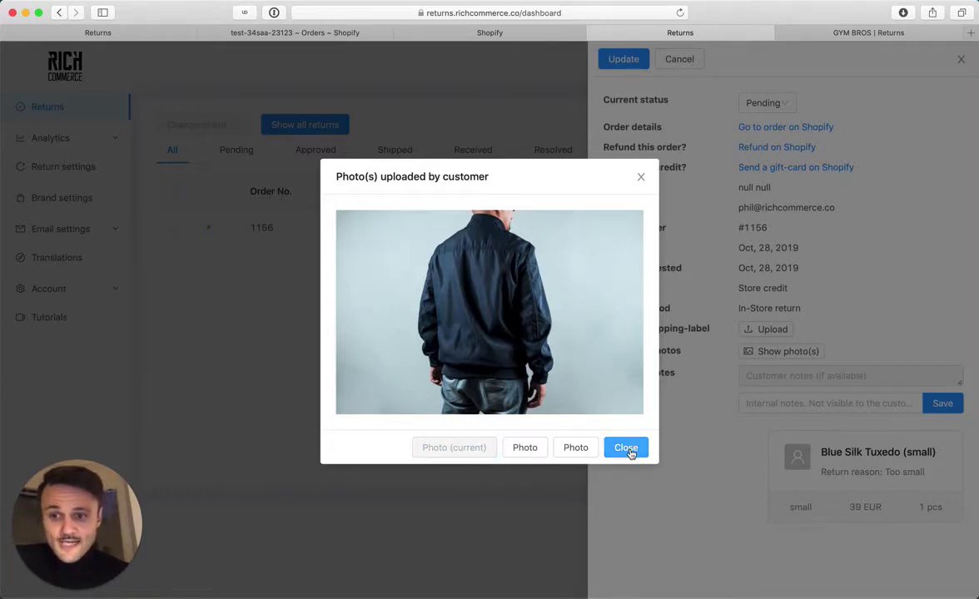
click(626, 448)
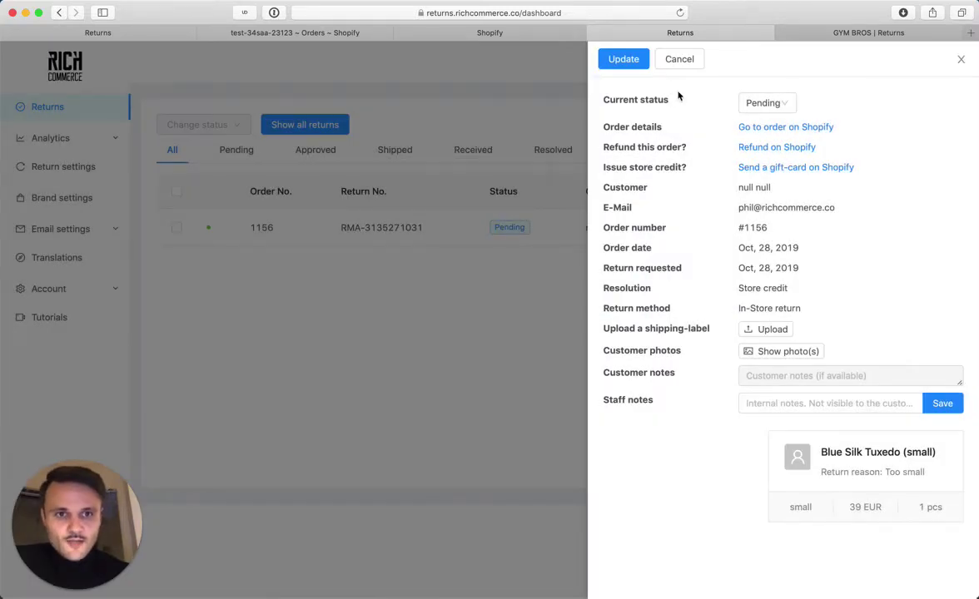
- Set return 1156's status to Approved, update it, and close the details panel
click(753, 106)
click(764, 149)
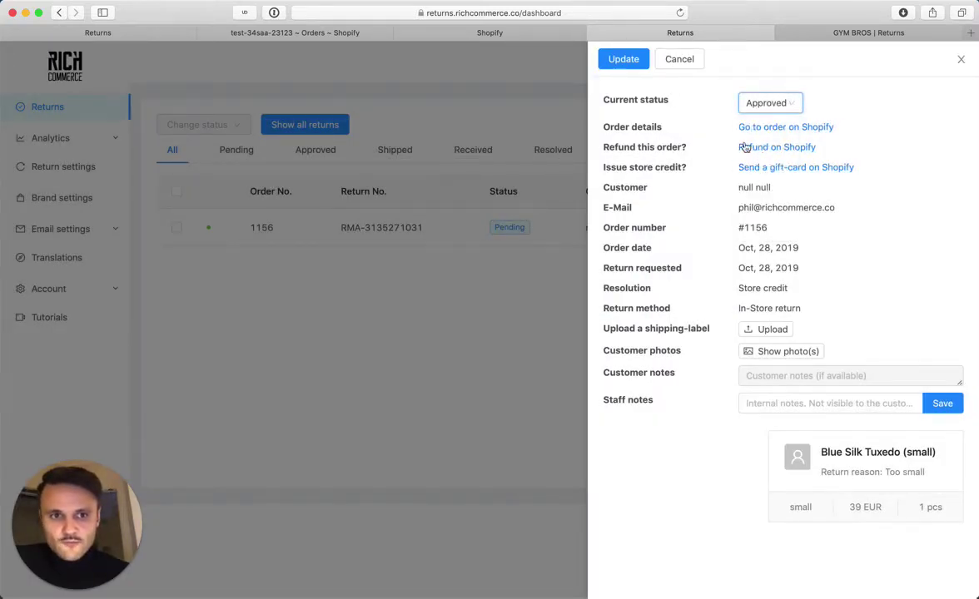
click(625, 59)
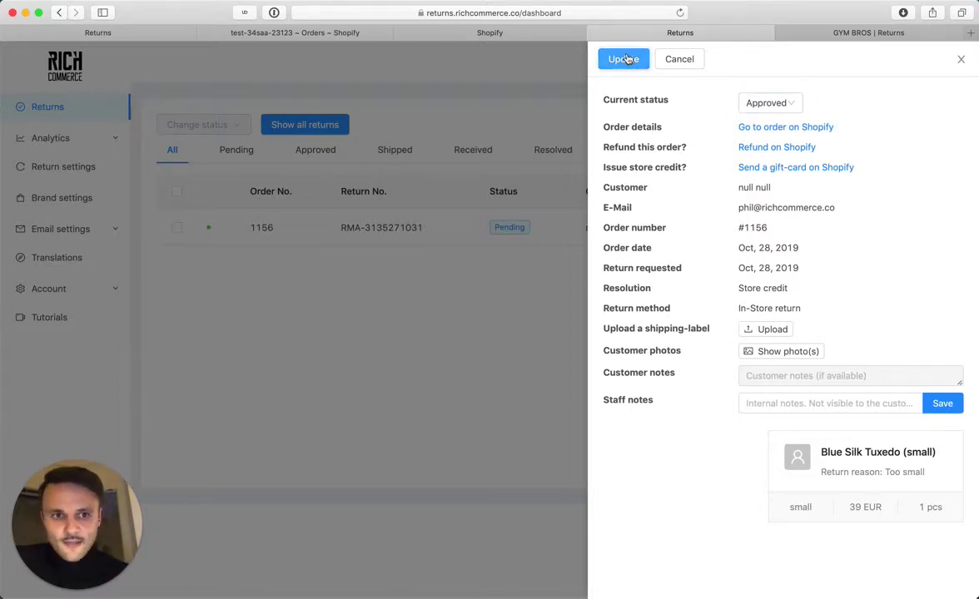
click(551, 303)
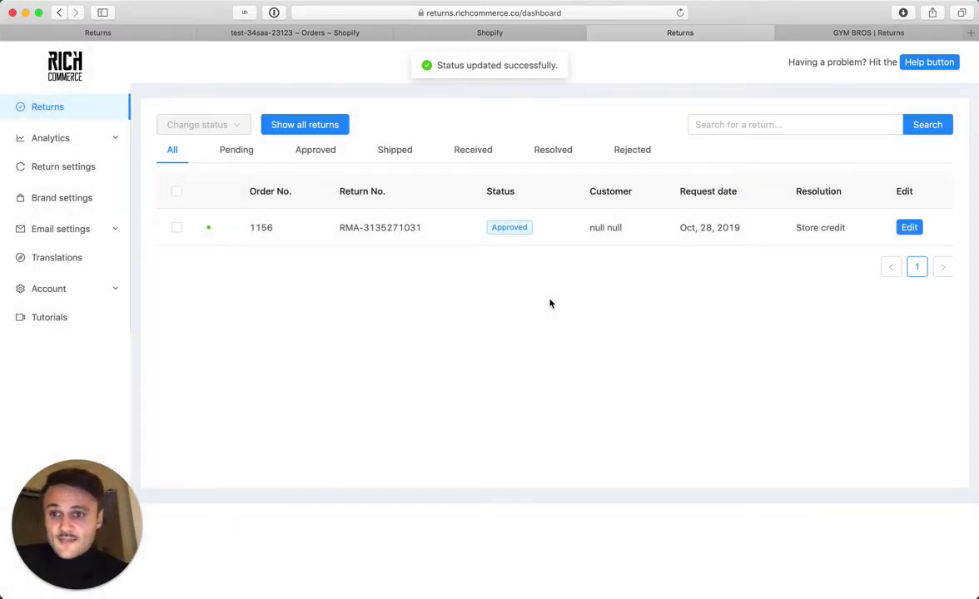